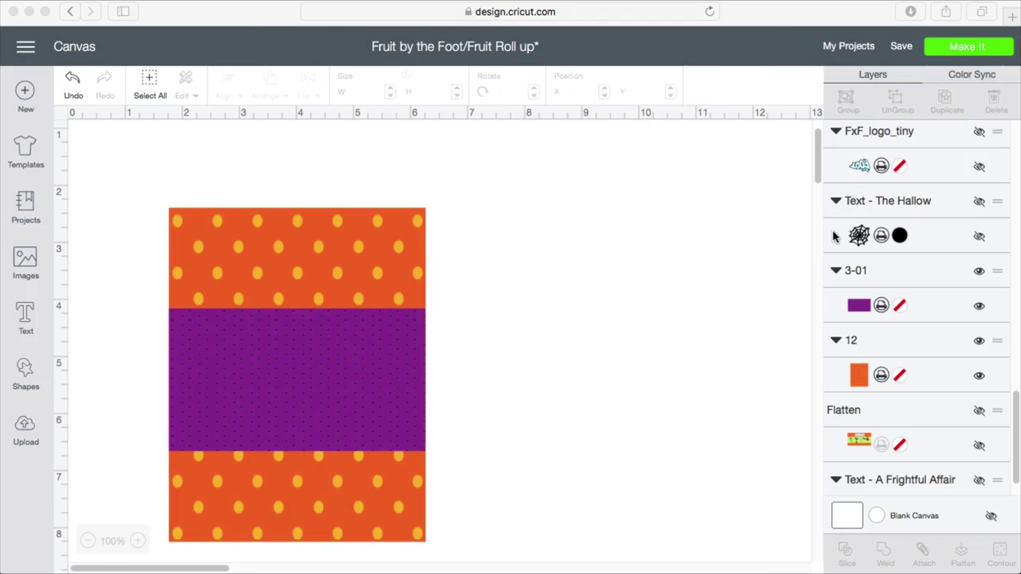
Unhide the 'Text - A Frightful Affair' layer to reveal the 4.5 X 5.85 size label
{"action": "scroll", "coordinate": [703, 376], "scroll_direction": "down", "scroll_amount": 1}
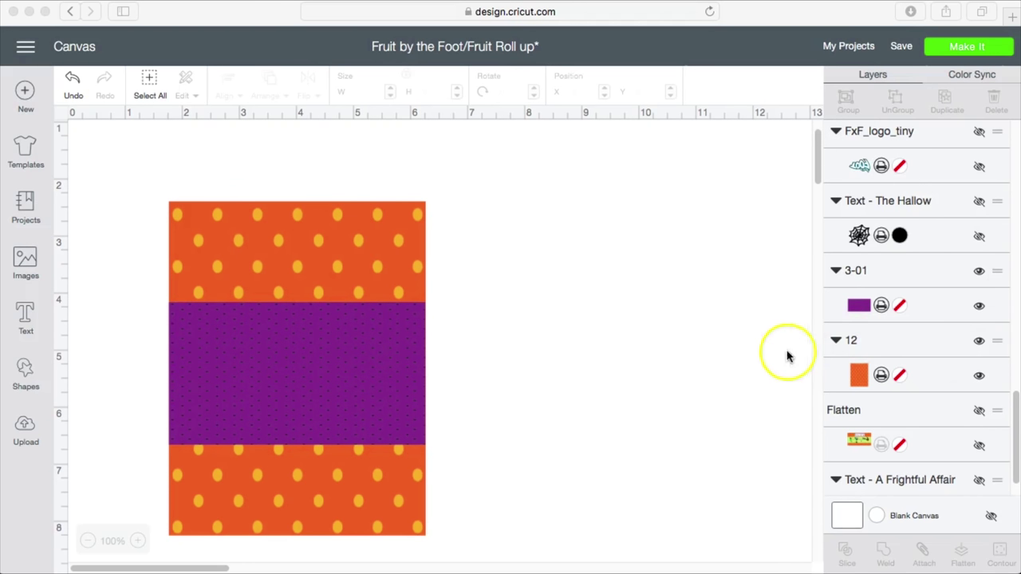
{"action": "scroll", "coordinate": [1004, 343], "scroll_direction": "down", "scroll_amount": 2}
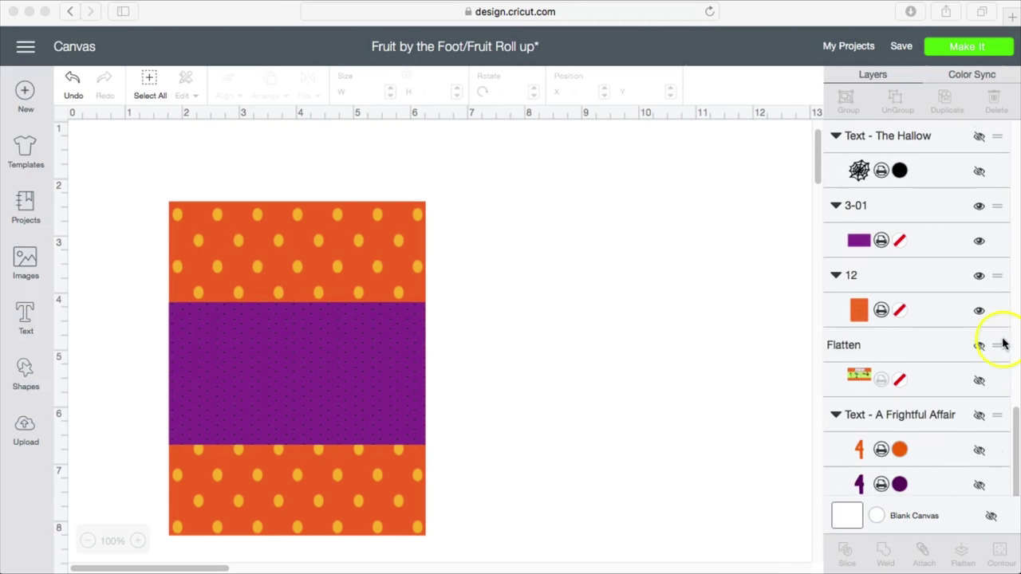
{"action": "left_click", "coordinate": [979, 415]}
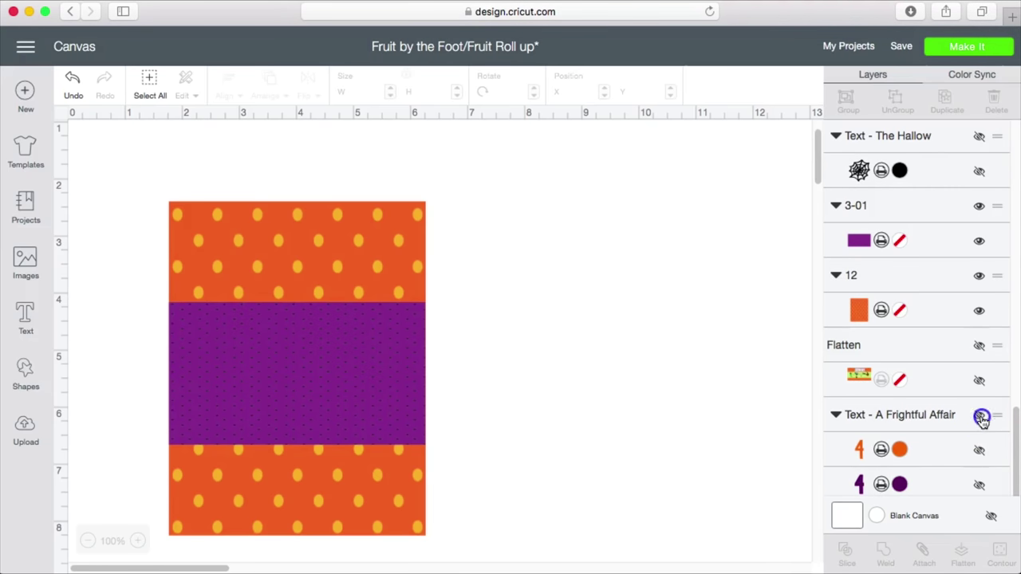
{"action": "left_click", "coordinate": [980, 417]}
{"action": "left_click", "coordinate": [601, 361]}
Select the wrapper's purple middle band, with the Halloween artwork laid out beside the canvas
{"action": "scroll", "coordinate": [600, 363], "scroll_direction": "up", "scroll_amount": 2}
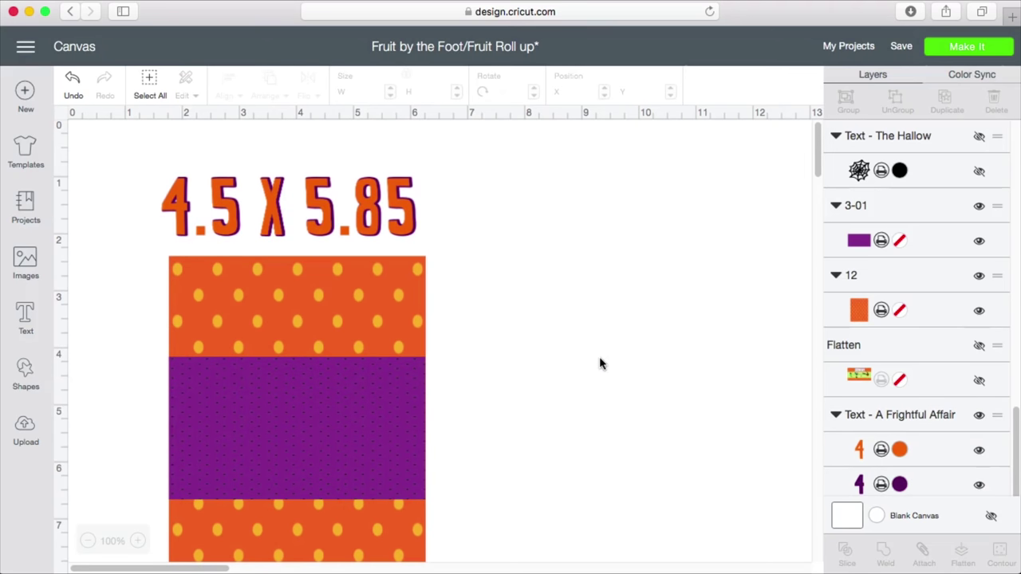
{"action": "left_click", "coordinate": [296, 488]}
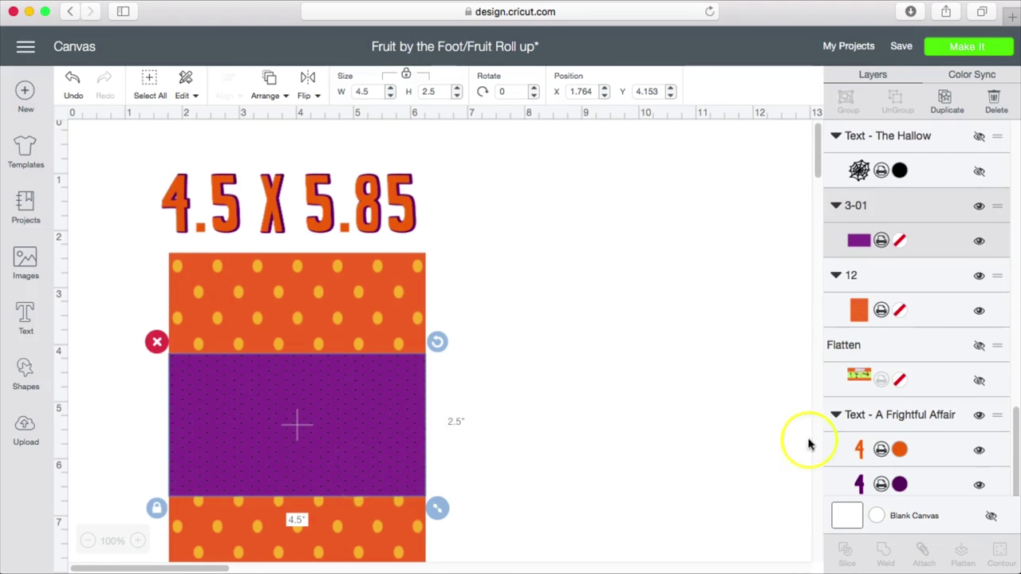
{"action": "scroll", "coordinate": [940, 343], "scroll_direction": "up", "scroll_amount": 1}
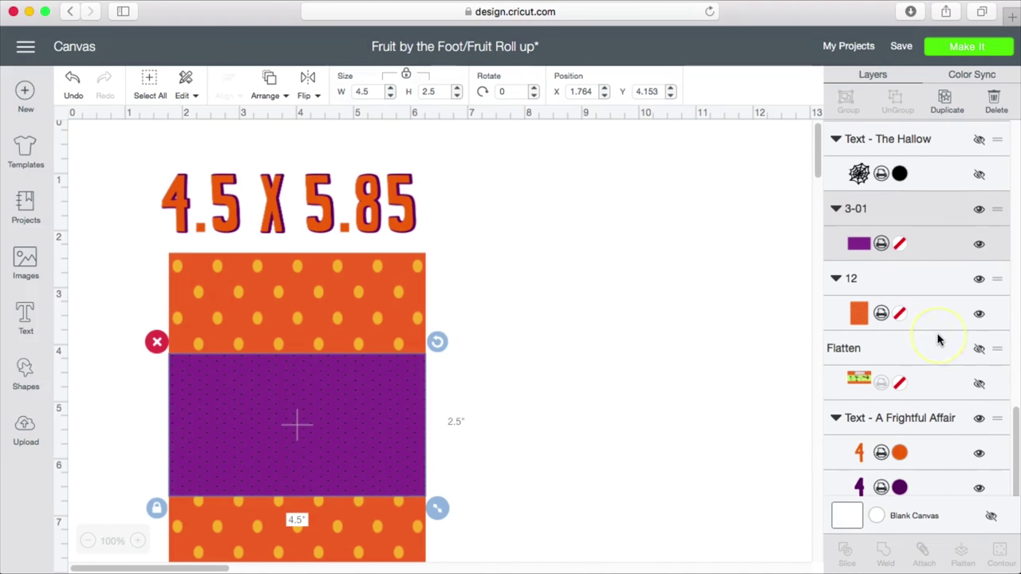
{"action": "scroll", "coordinate": [939, 341], "scroll_direction": "up", "scroll_amount": 2}
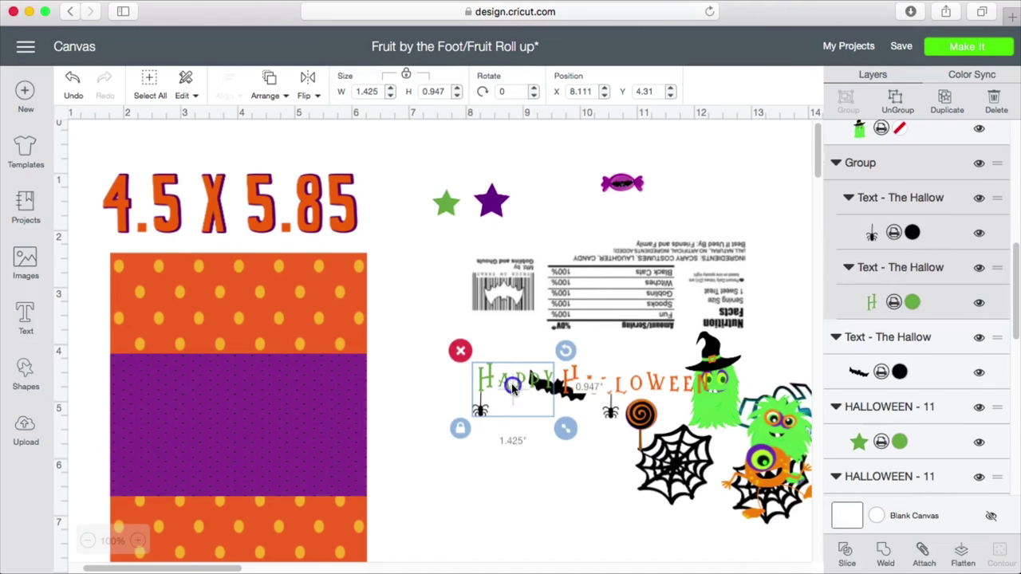
Move the 'Happy' and 'Halloween' text onto the purple band and check the small spider's placement
{"action": "left_click_drag", "start_coordinate": [524, 391], "coordinate": [162, 380]}
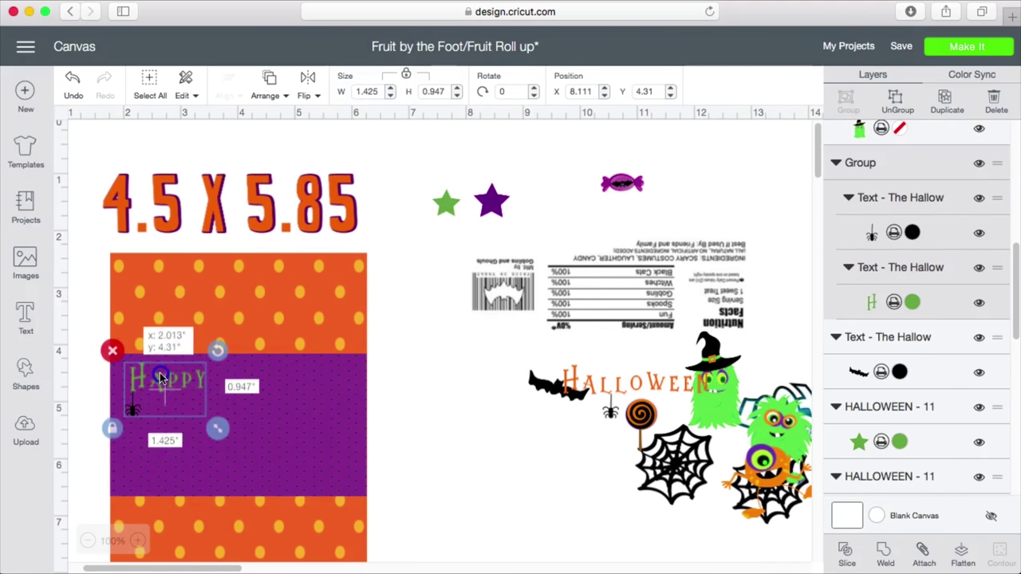
{"action": "left_click", "coordinate": [615, 388]}
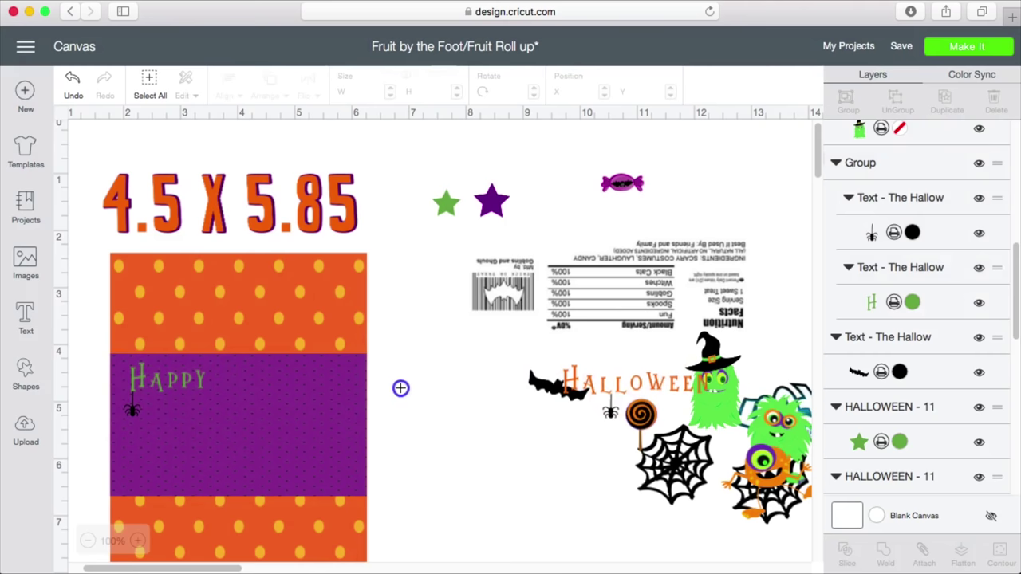
{"action": "left_click_drag", "start_coordinate": [640, 381], "coordinate": [292, 383]}
{"action": "left_click", "coordinate": [27, 331]}
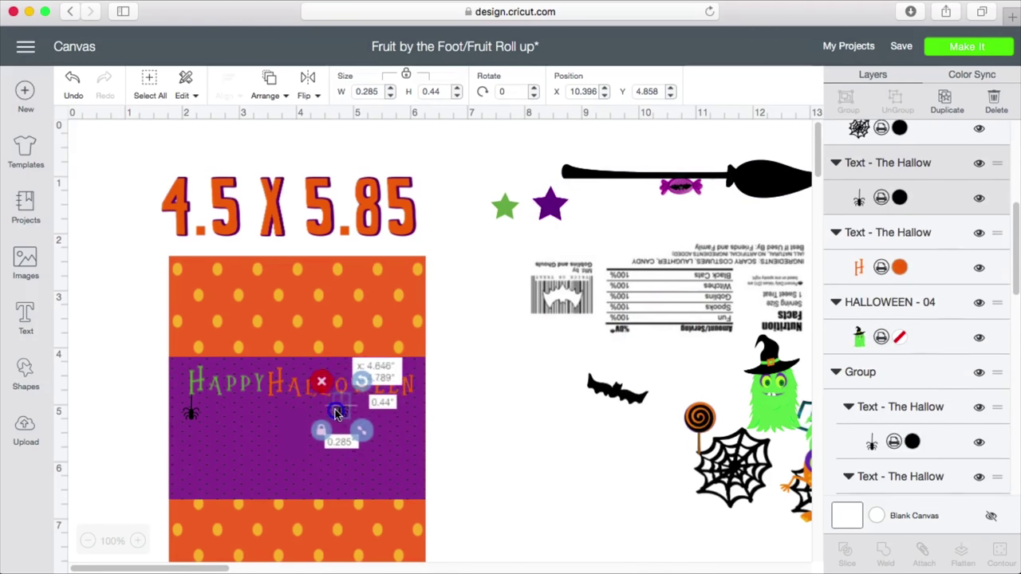
{"action": "left_click", "coordinate": [381, 430]}
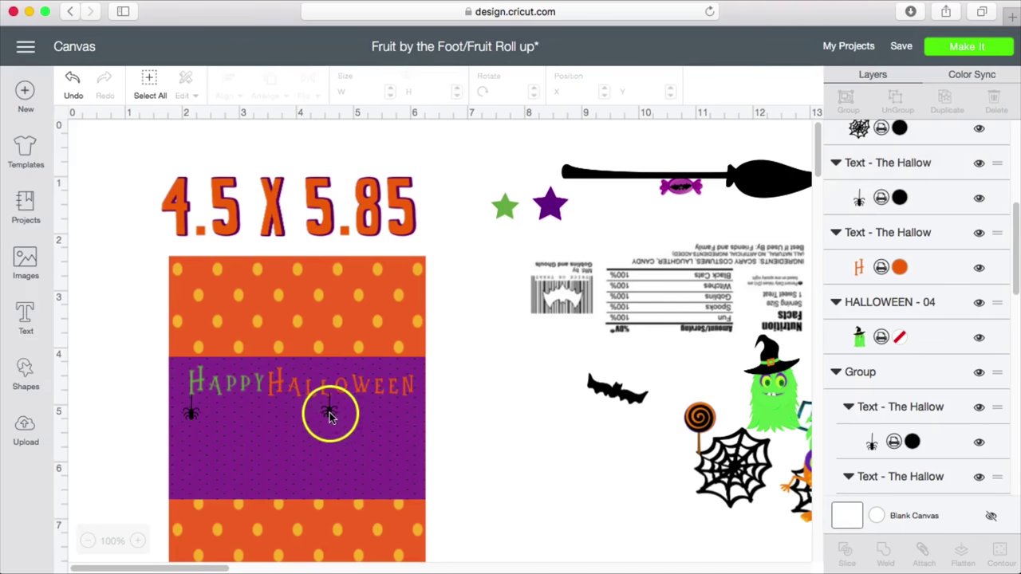
{"action": "left_click", "coordinate": [330, 413]}
{"action": "left_click", "coordinate": [522, 440]}
Place the bat over the greeting and move the spider web onto the purple band
{"action": "left_click_drag", "start_coordinate": [627, 399], "coordinate": [267, 391]}
{"action": "left_click", "coordinate": [399, 388], "text": "shift"}
{"action": "left_click", "coordinate": [342, 415]}
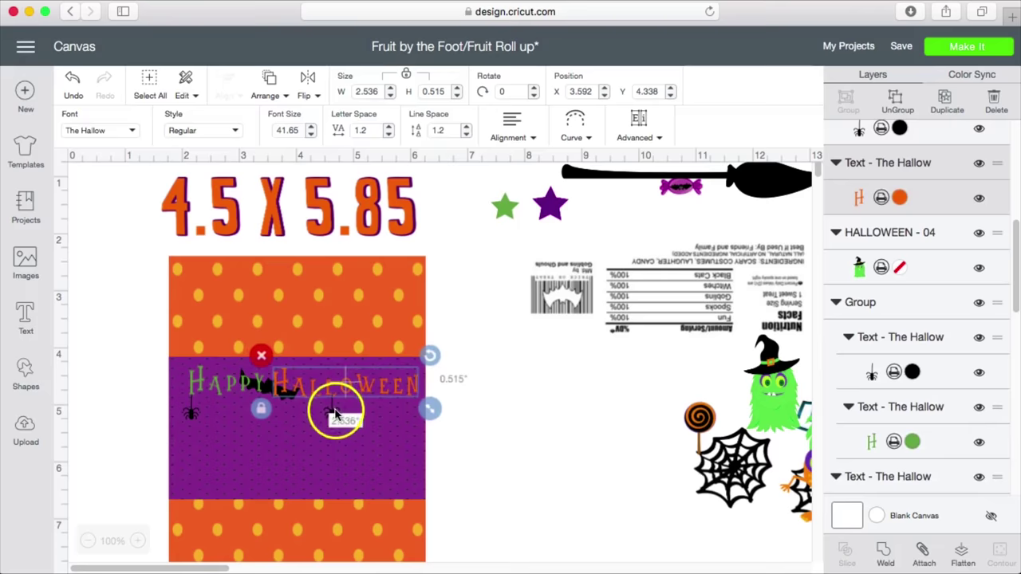
{"action": "left_click", "coordinate": [338, 421]}
{"action": "left_click", "coordinate": [647, 476]}
{"action": "left_click_drag", "start_coordinate": [718, 471], "coordinate": [472, 455]}
{"action": "left_click_drag", "start_coordinate": [261, 444], "coordinate": [215, 451]}
Add the green witch-hat monster, shift the Halloween text left, and shrink the spider web to about 1.23 x 1.27 in
{"action": "left_click_drag", "start_coordinate": [774, 395], "coordinate": [391, 464]}
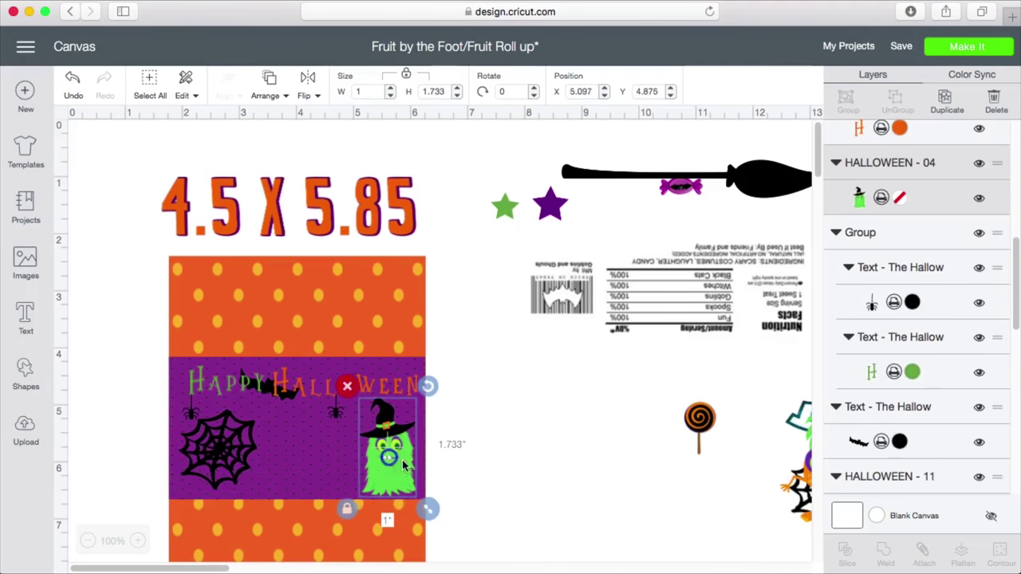
{"action": "left_click_drag", "start_coordinate": [430, 511], "coordinate": [402, 476]}
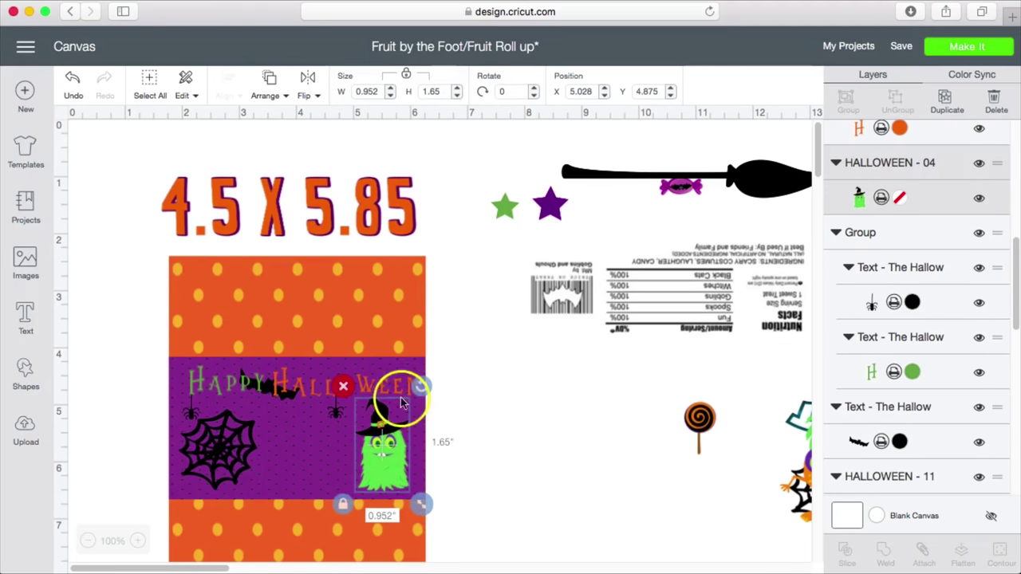
{"action": "left_click_drag", "start_coordinate": [390, 381], "coordinate": [370, 383]}
{"action": "left_click", "coordinate": [235, 383]}
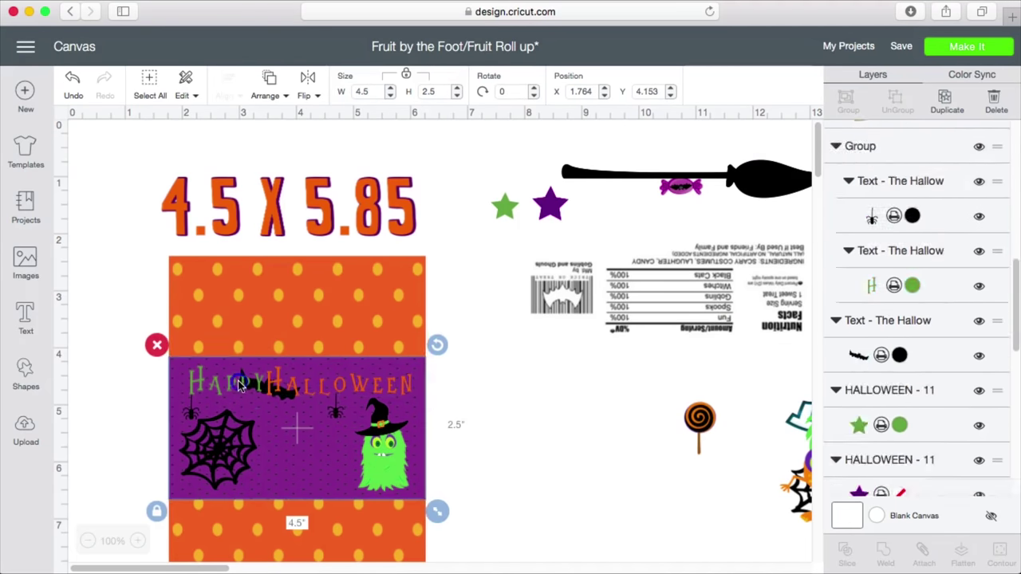
{"action": "left_click", "coordinate": [236, 383]}
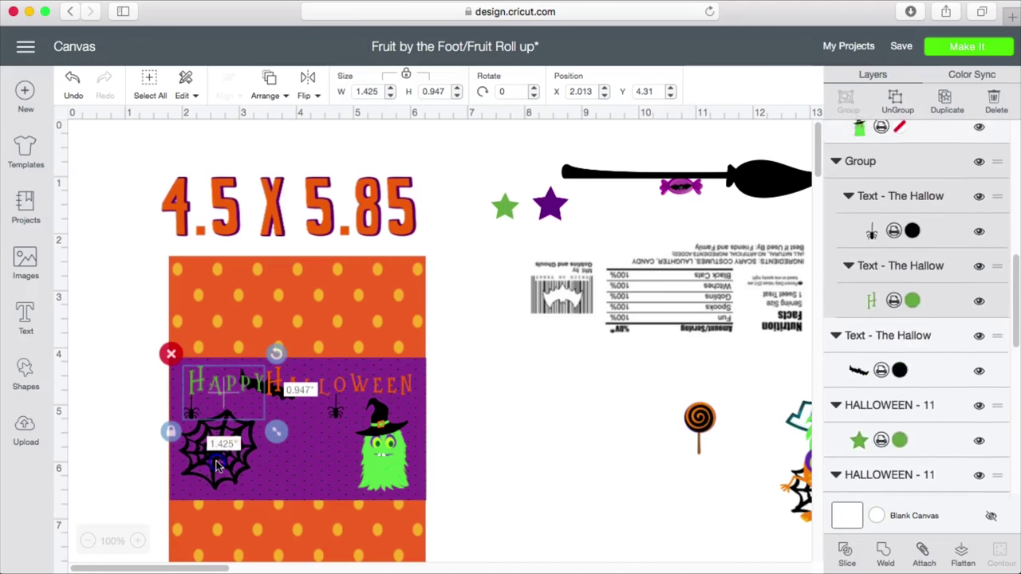
{"action": "left_click", "coordinate": [216, 446]}
{"action": "left_click_drag", "start_coordinate": [215, 446], "coordinate": [242, 471]}
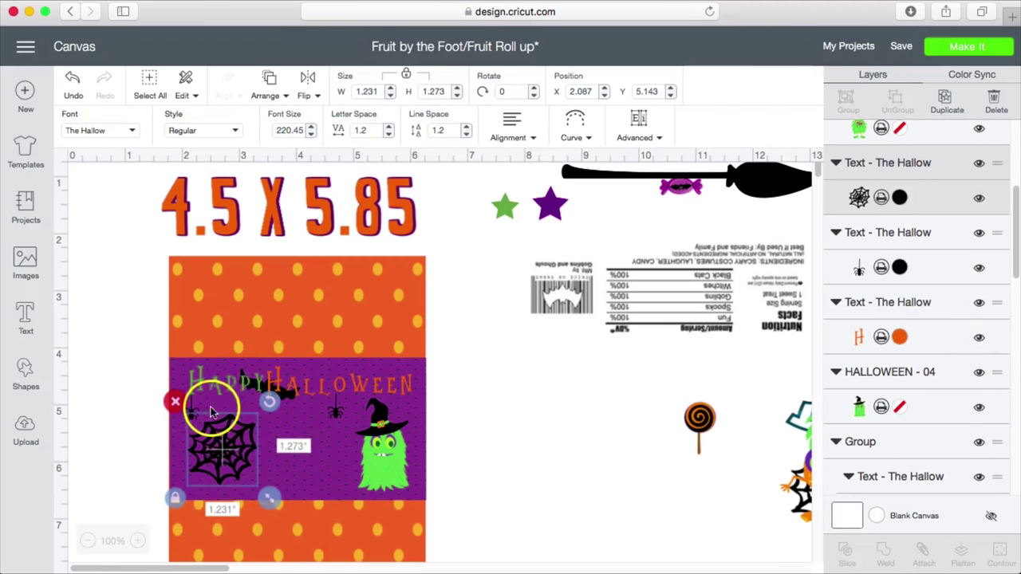
Put the orange monster beside the green one and the lollipop on the purple band
{"action": "left_click", "coordinate": [271, 431]}
{"action": "left_click", "coordinate": [318, 386]}
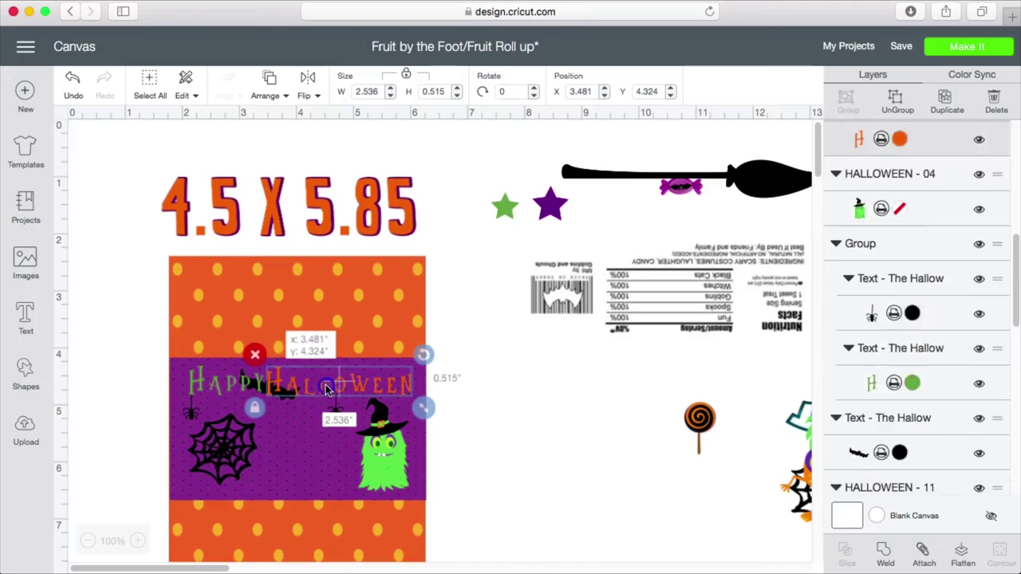
{"action": "left_click", "coordinate": [381, 451]}
{"action": "left_click_drag", "start_coordinate": [774, 485], "coordinate": [295, 470]}
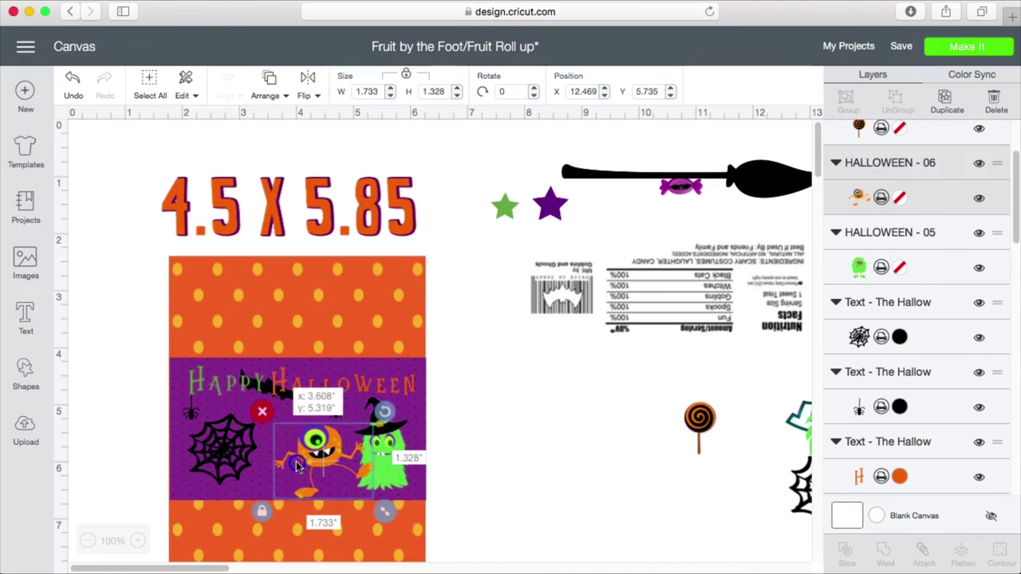
{"action": "left_click_drag", "start_coordinate": [700, 419], "coordinate": [363, 413]}
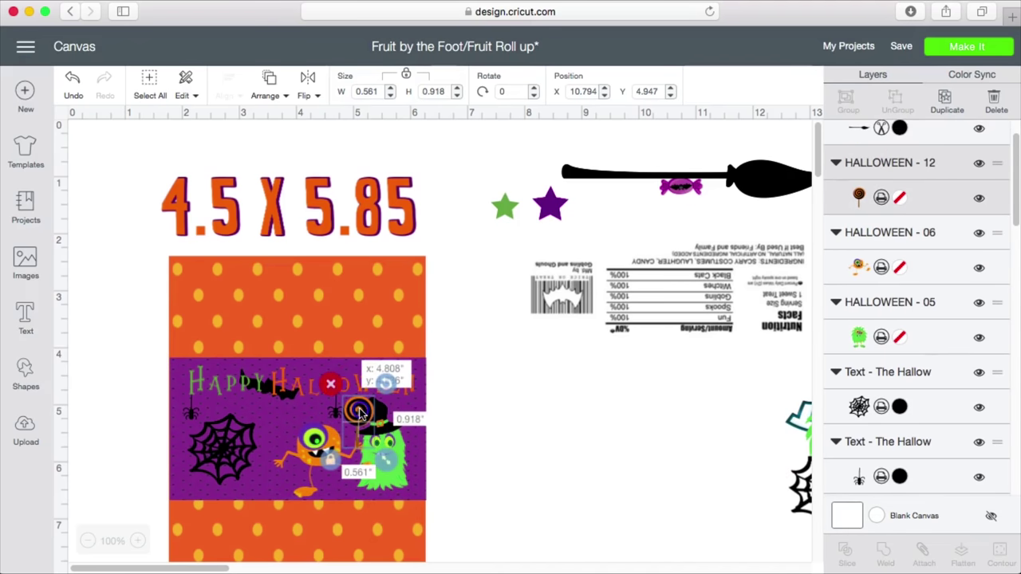
Bring the second spider web and green monster onto the wrapper and place the FOOT logo
{"action": "left_click", "coordinate": [615, 505]}
{"action": "left_click_drag", "start_coordinate": [798, 482], "coordinate": [379, 531]}
{"action": "left_click", "coordinate": [87, 541]}
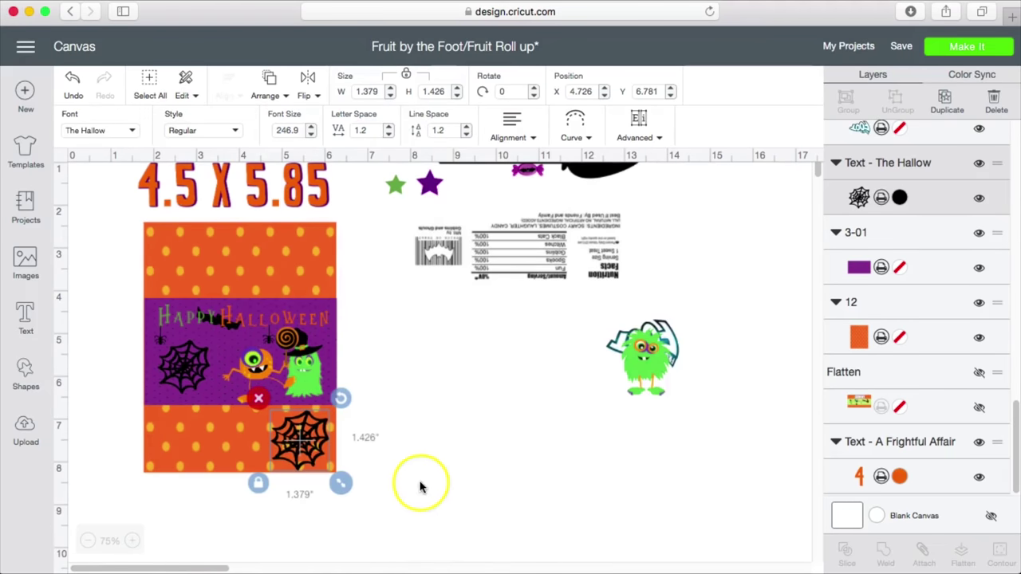
{"action": "left_click_drag", "start_coordinate": [644, 353], "coordinate": [217, 375]}
{"action": "left_click_drag", "start_coordinate": [641, 358], "coordinate": [198, 449]}
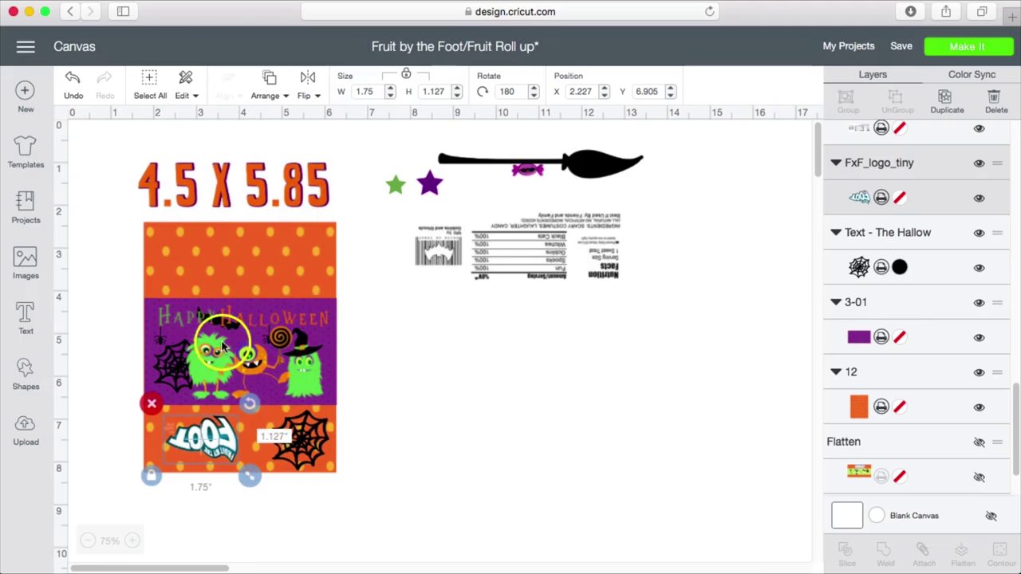
Flip the nutrition label horizontally and vertically so it ends up upside down
{"action": "left_click", "coordinate": [503, 247]}
{"action": "left_click_drag", "start_coordinate": [547, 262], "coordinate": [547, 310]}
{"action": "left_click", "coordinate": [308, 95]}
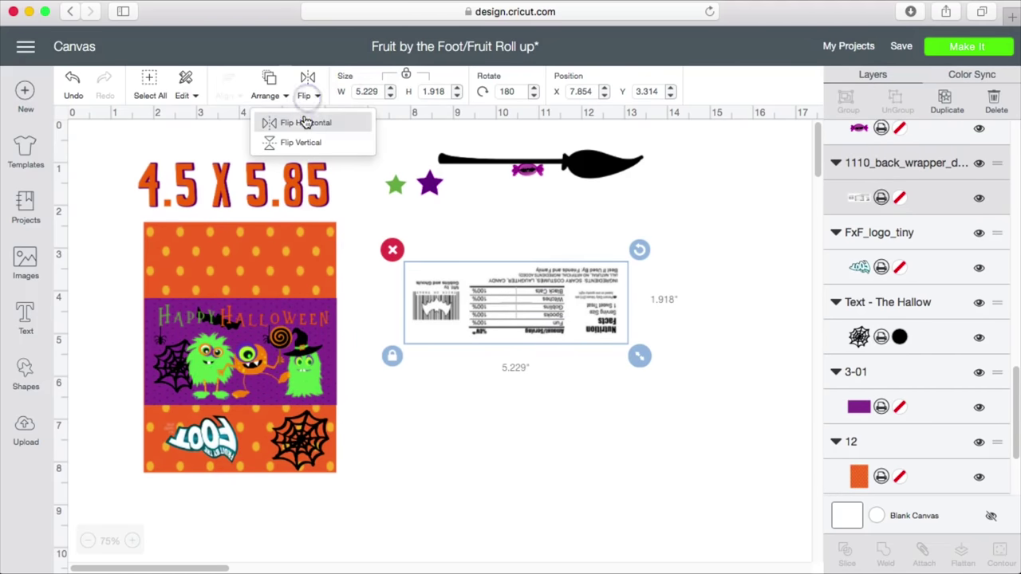
{"action": "left_click", "coordinate": [305, 118]}
{"action": "left_click", "coordinate": [308, 93]}
{"action": "left_click", "coordinate": [298, 141]}
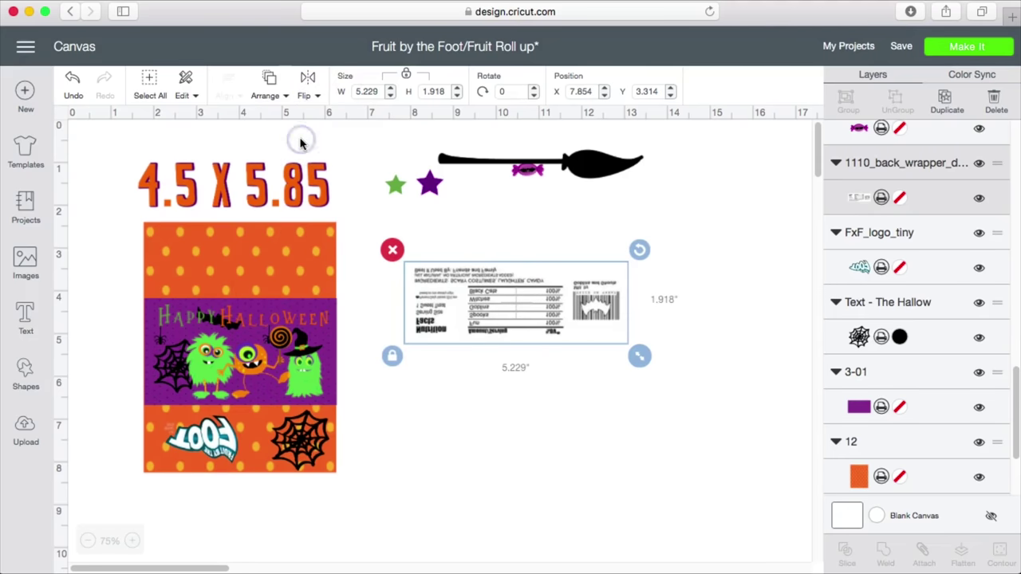
{"action": "left_click", "coordinate": [540, 322]}
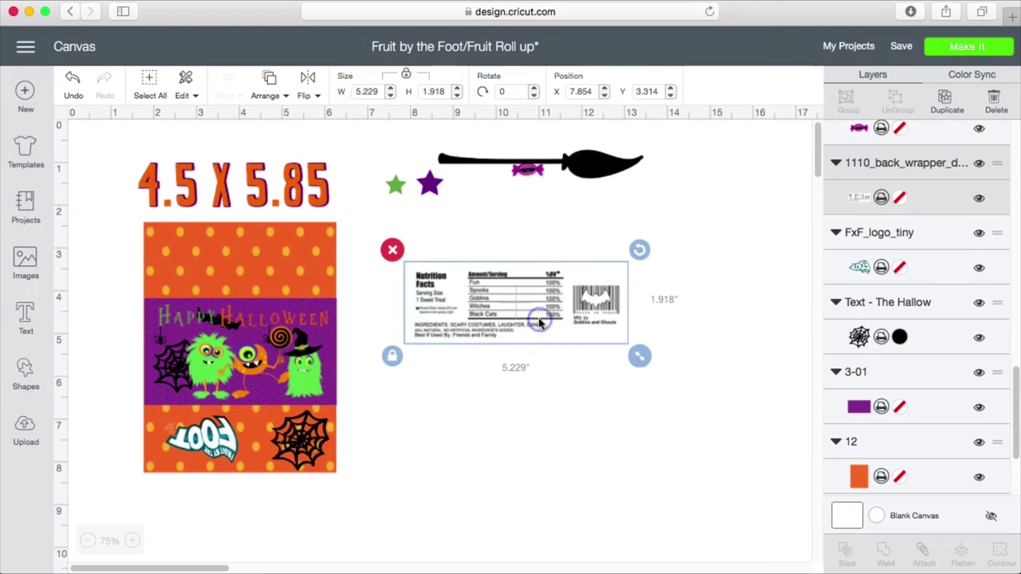
{"action": "left_click", "coordinate": [308, 84]}
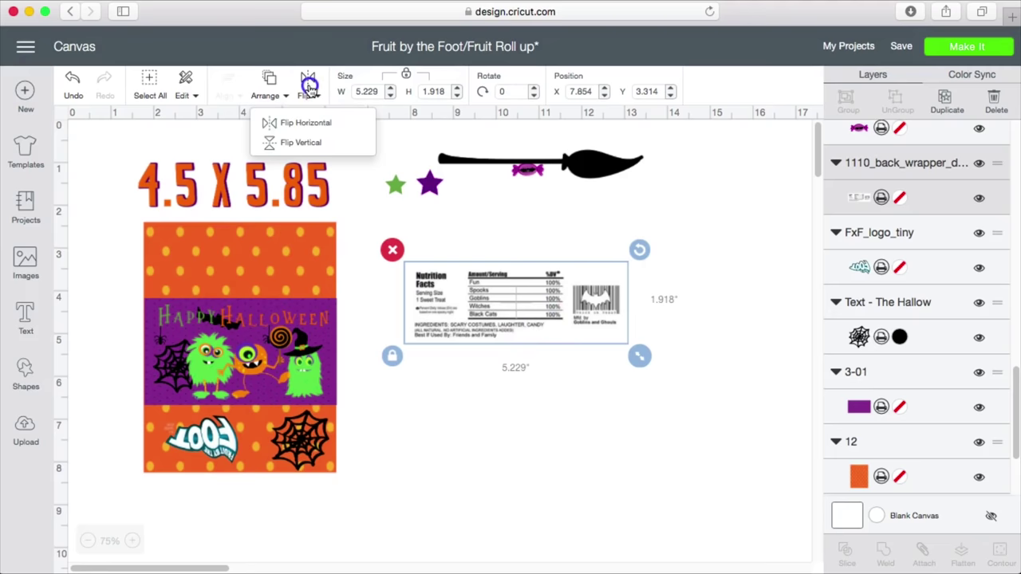
{"action": "left_click", "coordinate": [315, 118]}
{"action": "left_click", "coordinate": [308, 84]}
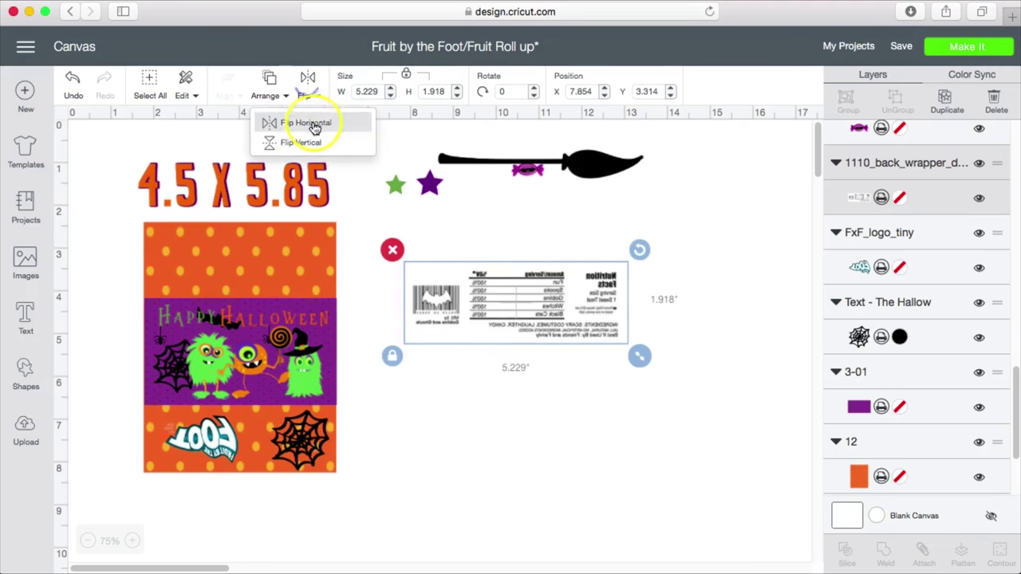
{"action": "left_click", "coordinate": [303, 142]}
Move the nutrition label onto the top orange band and shrink it to fit
{"action": "left_click_drag", "start_coordinate": [511, 326], "coordinate": [252, 299]}
{"action": "left_click_drag", "start_coordinate": [391, 323], "coordinate": [332, 301]}
{"action": "left_click_drag", "start_coordinate": [284, 262], "coordinate": [289, 263]}
{"action": "left_click_drag", "start_coordinate": [332, 296], "coordinate": [317, 289]}
Group the green and purple stars and place them on the label's top-left corner
{"action": "left_click_drag", "start_coordinate": [395, 185], "coordinate": [160, 243]}
{"action": "key", "text": "super+g"}
{"action": "left_click_drag", "start_coordinate": [542, 160], "coordinate": [310, 288]}
Move the small candy onto the label's right edge and delete the broom
{"action": "left_click", "coordinate": [288, 281]}
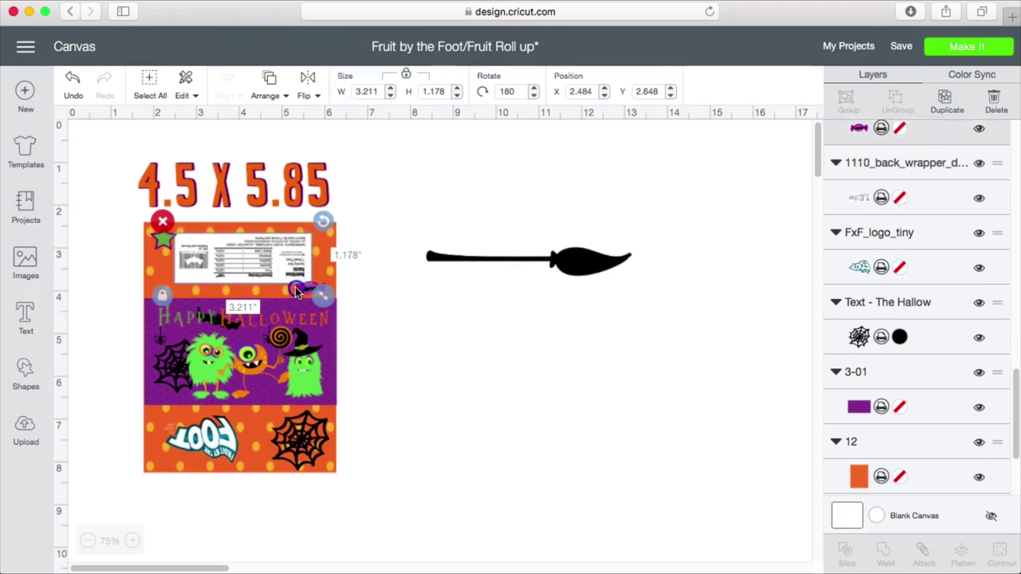
{"action": "left_click_drag", "start_coordinate": [292, 285], "coordinate": [295, 289]}
{"action": "left_click", "coordinate": [183, 247]}
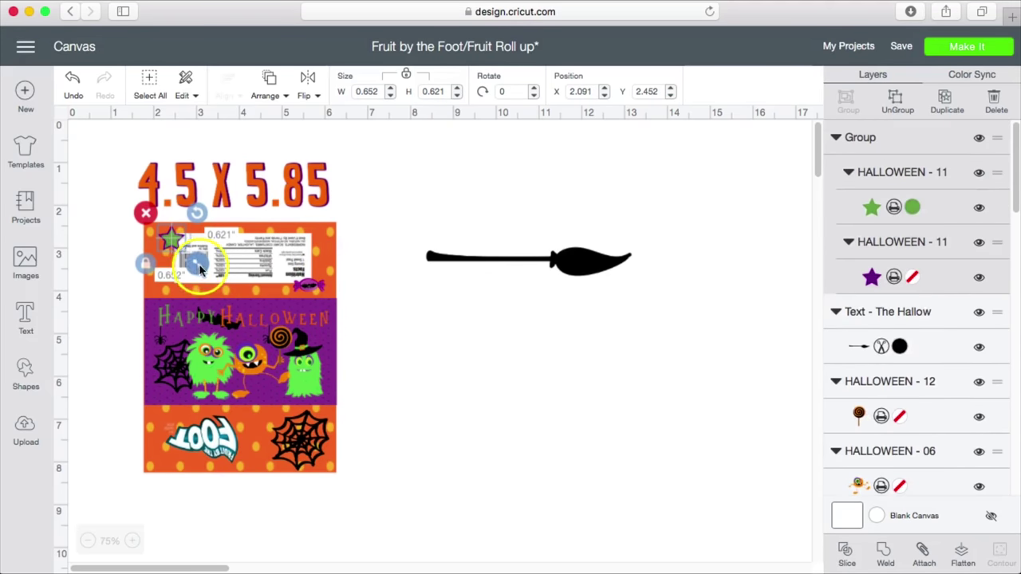
{"action": "left_click", "coordinate": [444, 265]}
{"action": "key", "text": "Delete"}
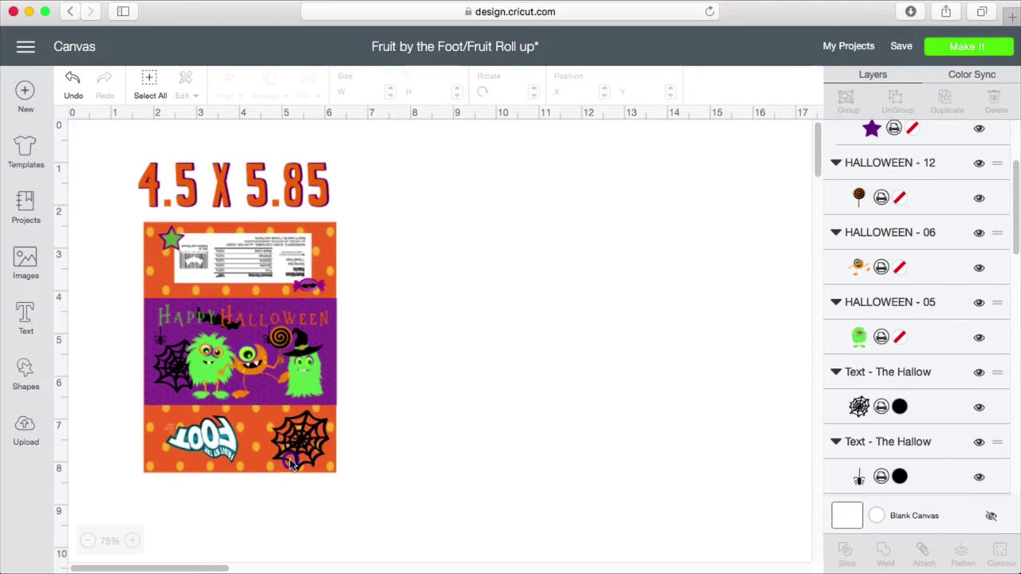
Tuck the spider web beside the FOOT logo on the lower band, then marquee-select the whole wrapper
{"action": "left_click_drag", "start_coordinate": [300, 437], "coordinate": [272, 443]}
{"action": "left_click", "coordinate": [279, 435]}
{"action": "left_click", "coordinate": [240, 445]}
{"action": "left_click", "coordinate": [490, 479]}
{"action": "left_click", "coordinate": [449, 490]}
{"action": "left_click_drag", "start_coordinate": [466, 501], "coordinate": [120, 210]}
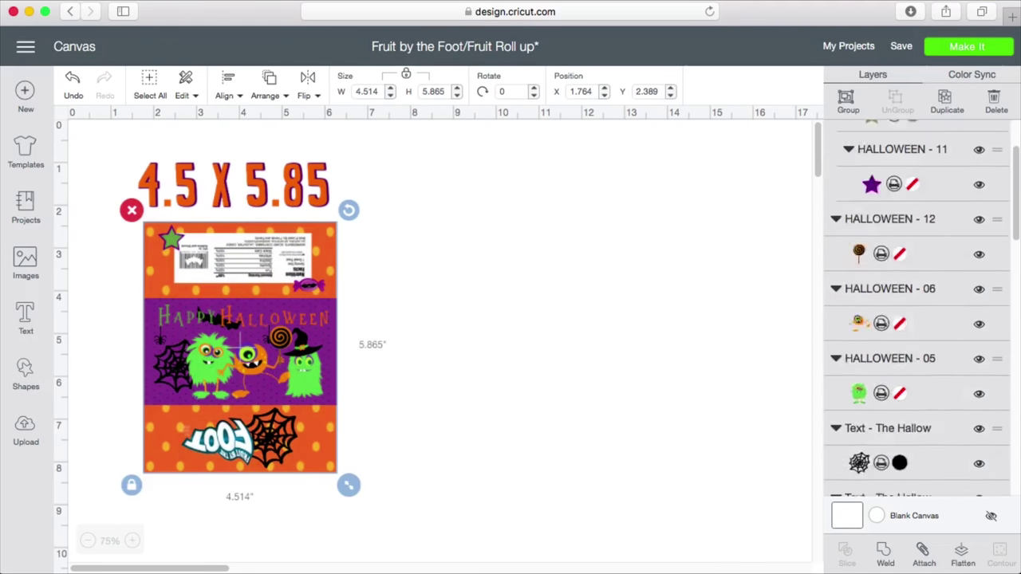
Flatten the selected wrapper pieces, hide both size heading layers, and choose Make It
{"action": "left_click", "coordinate": [964, 556]}
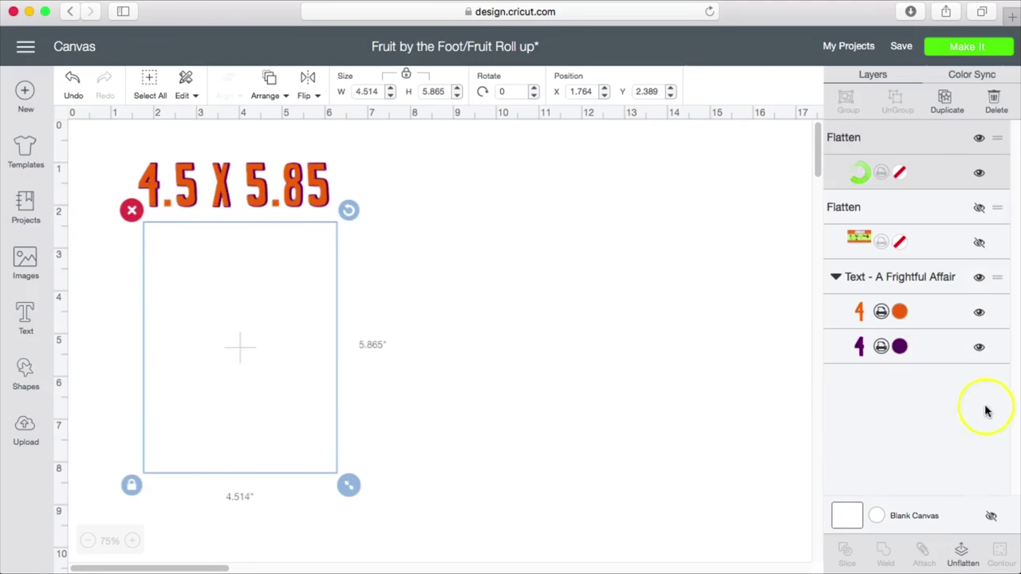
{"action": "left_click", "coordinate": [980, 312]}
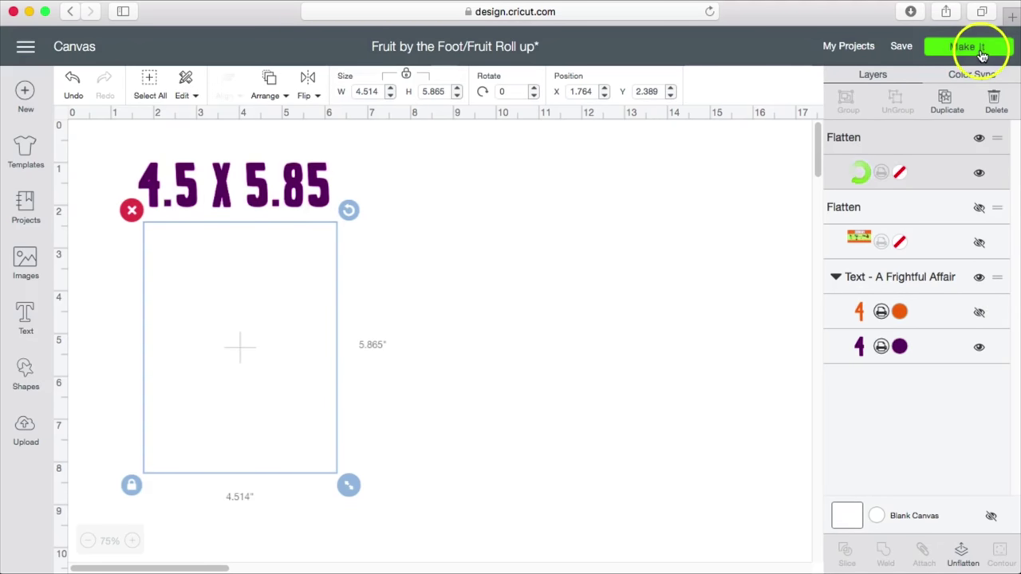
{"action": "left_click", "coordinate": [977, 281]}
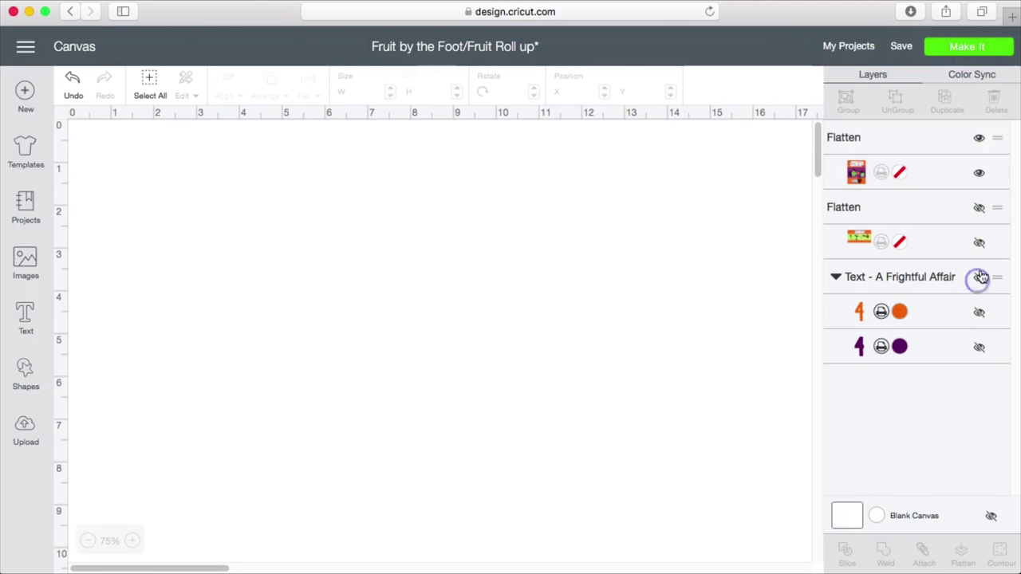
{"action": "left_click", "coordinate": [958, 51]}
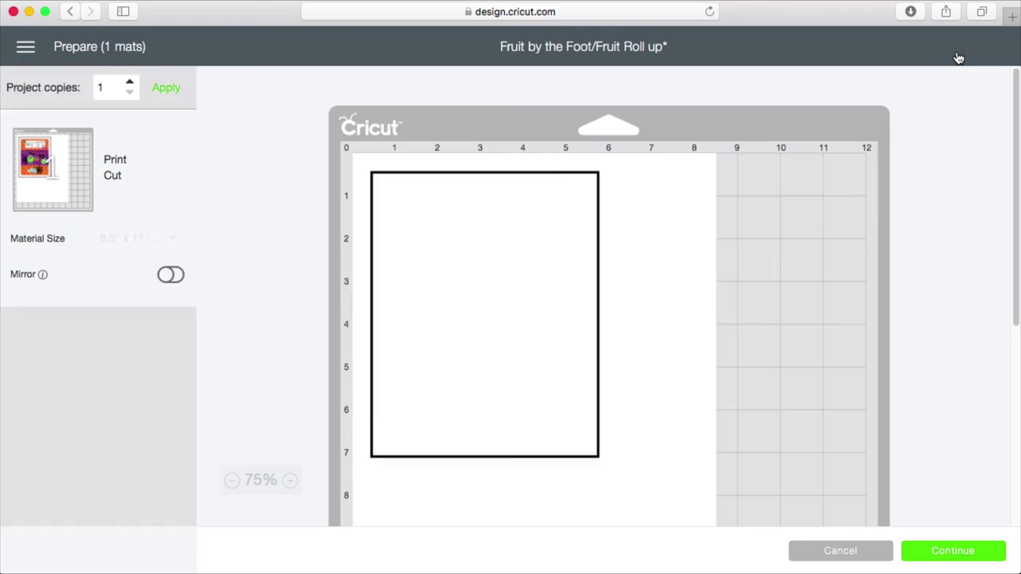
Continue past the mat preview and send the wrapper to the printer with bleed on
{"action": "left_click", "coordinate": [952, 551]}
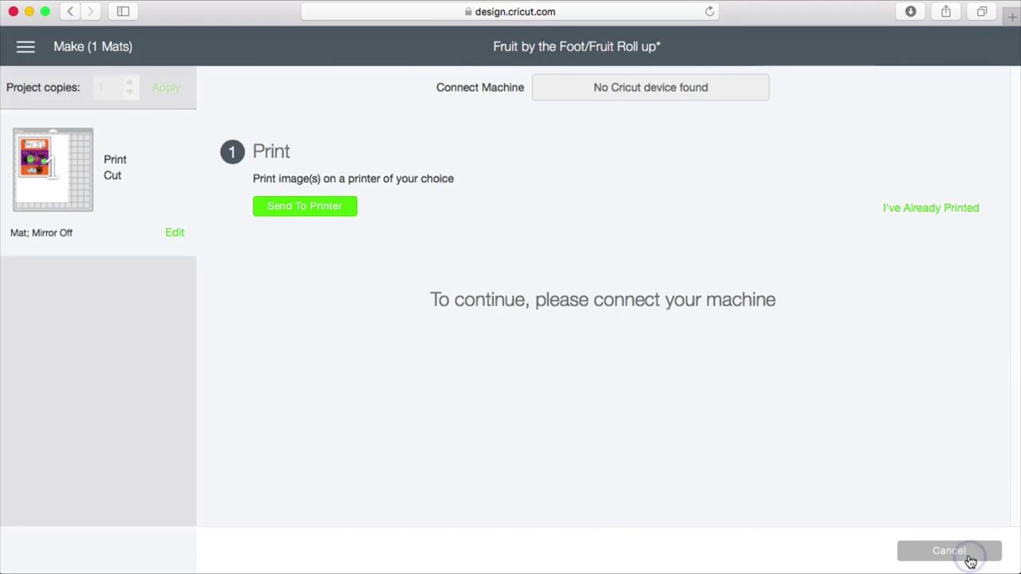
{"action": "left_click", "coordinate": [321, 209]}
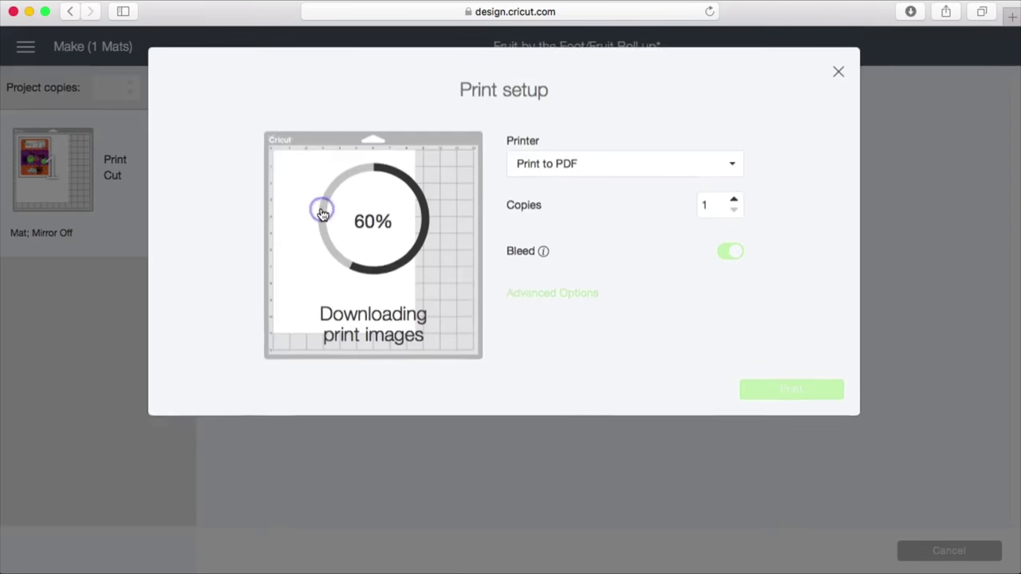
{"action": "left_click", "coordinate": [570, 297]}
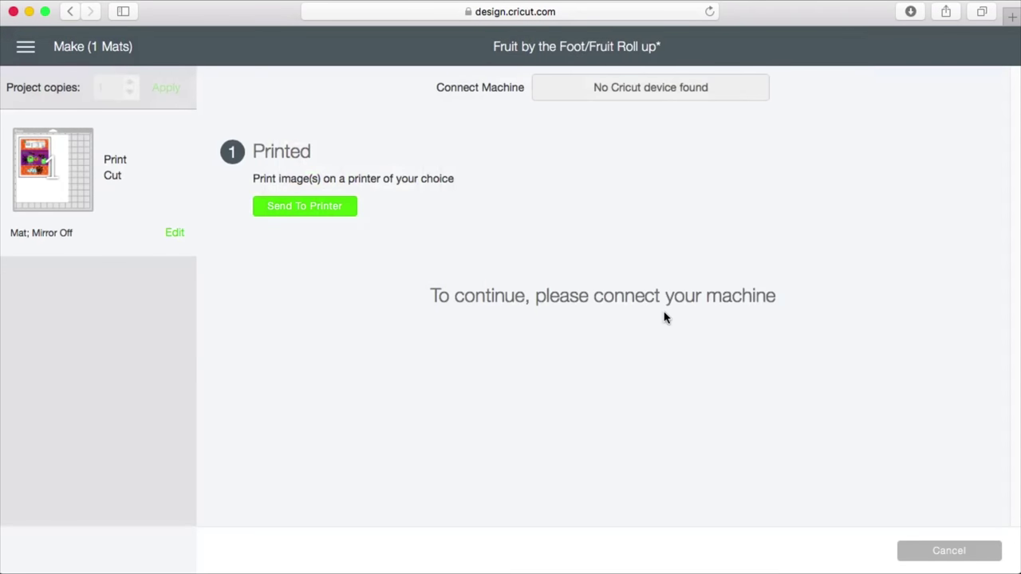
Confirm Print setup to bring up the macOS Print dialog for the HP ENVY 5540 series
{"action": "left_click", "coordinate": [353, 218]}
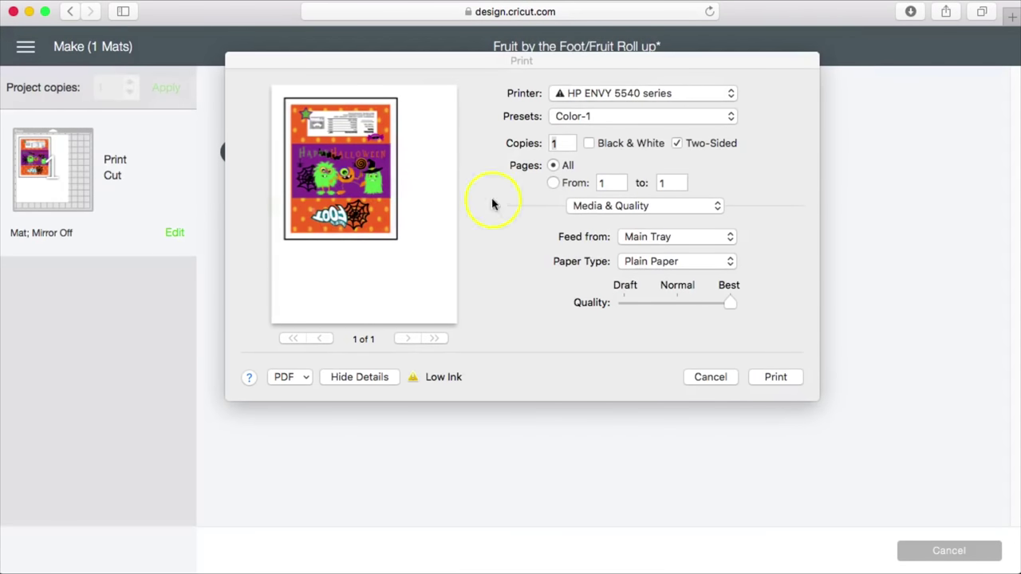